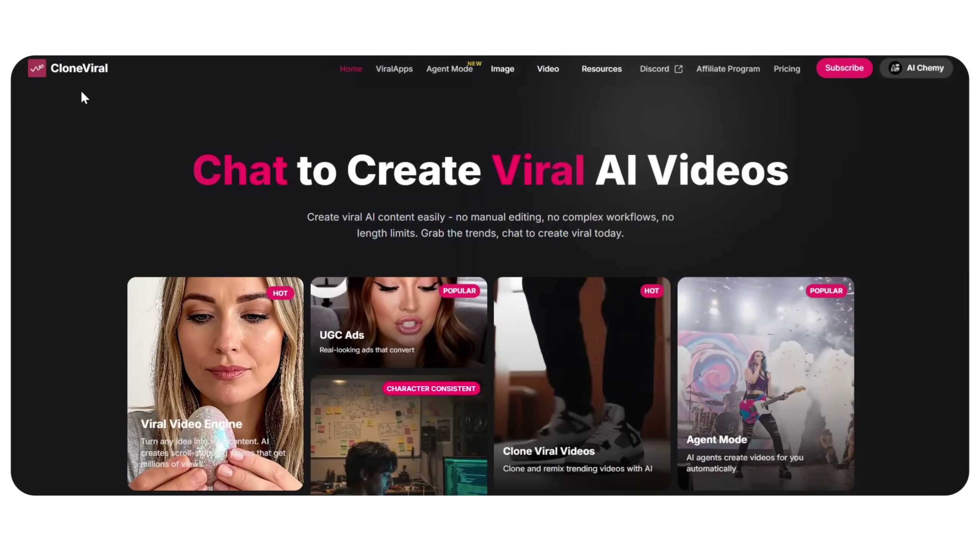
- Start a UGC ad in the UGC Ads Generator and choose the Selling template for it
mouse_move(553, 72)
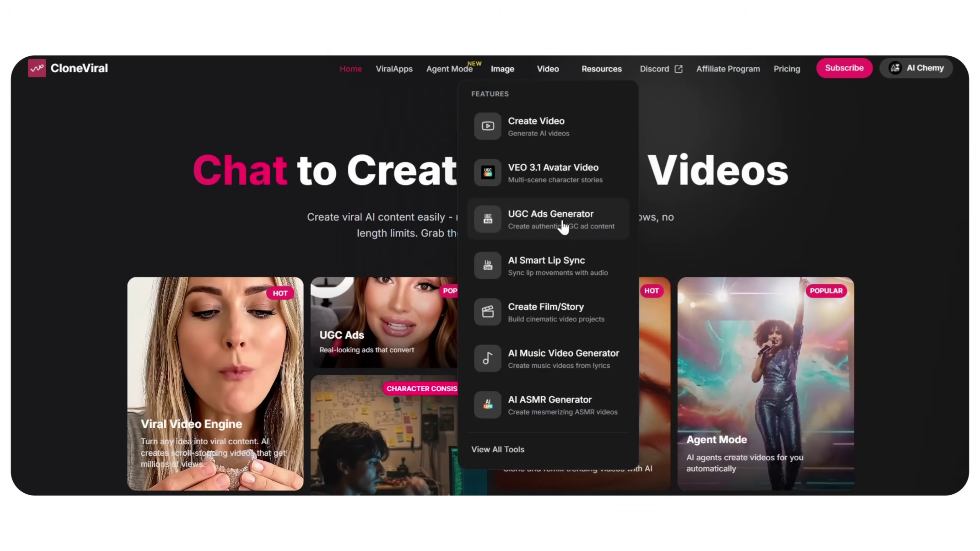
left_click(574, 227)
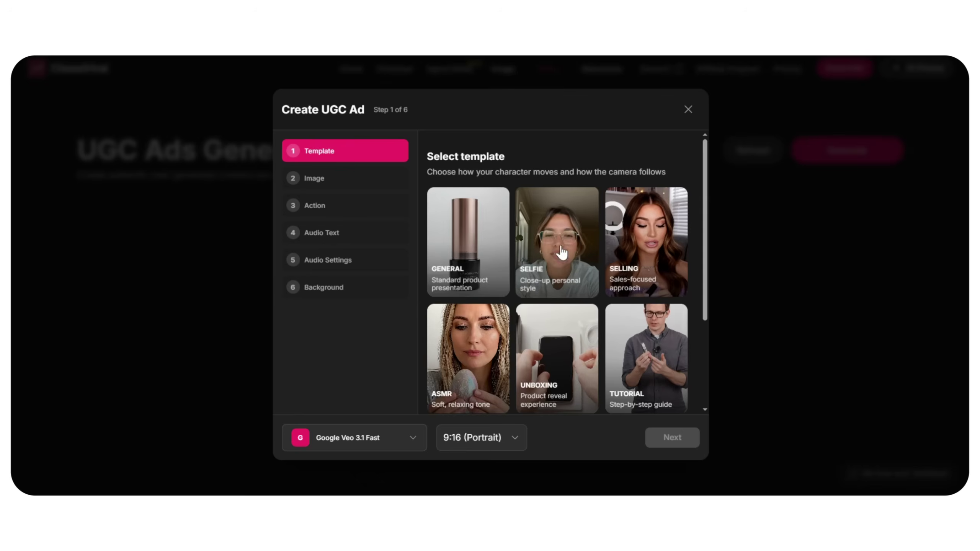
scroll(571, 278, "down", 3)
scroll(579, 305, "up", 3)
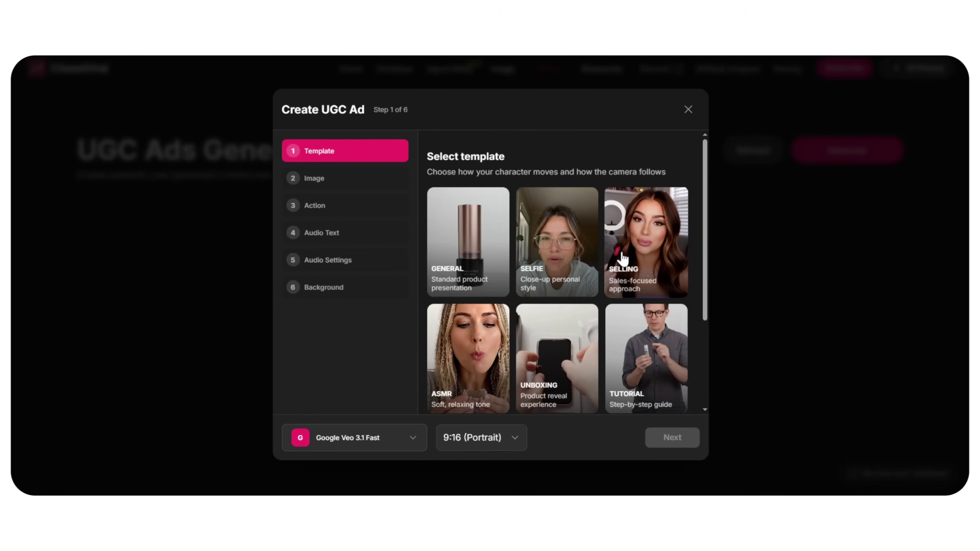
scroll(602, 373, "down", 3)
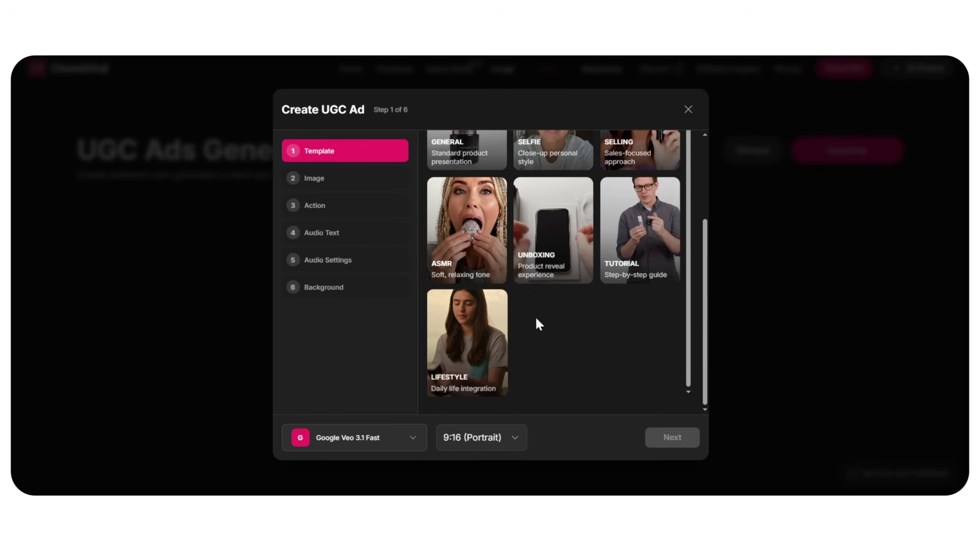
scroll(553, 323, "up", 1)
scroll(552, 320, "up", 2)
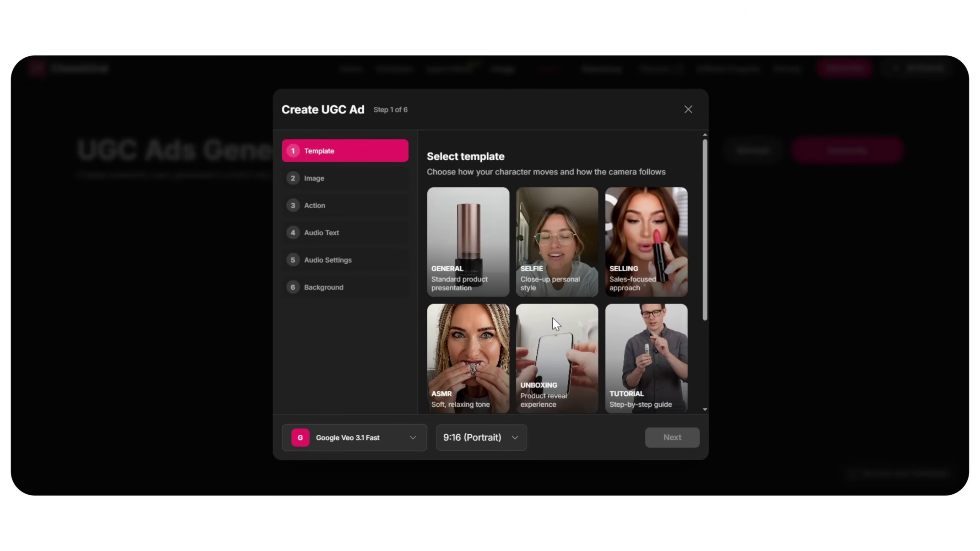
left_click(652, 248)
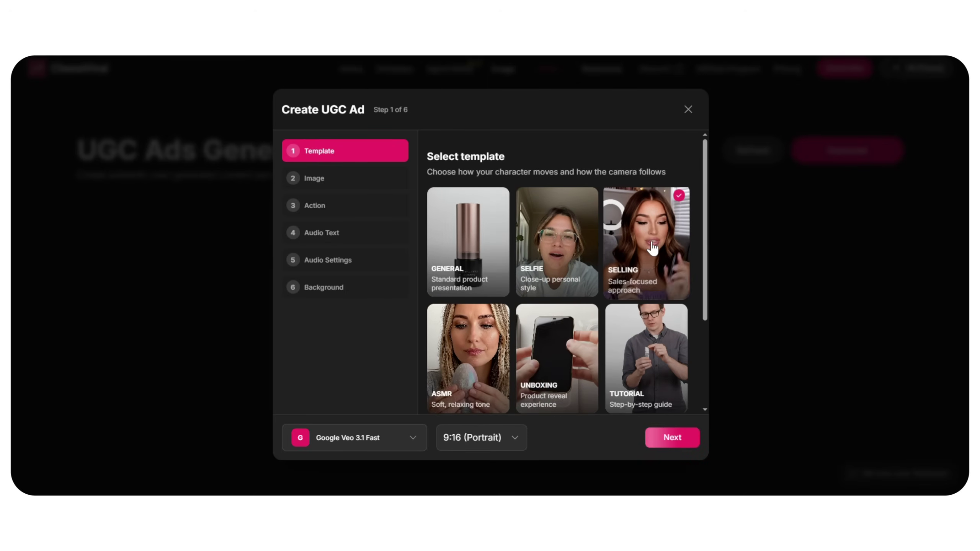
left_click(675, 444)
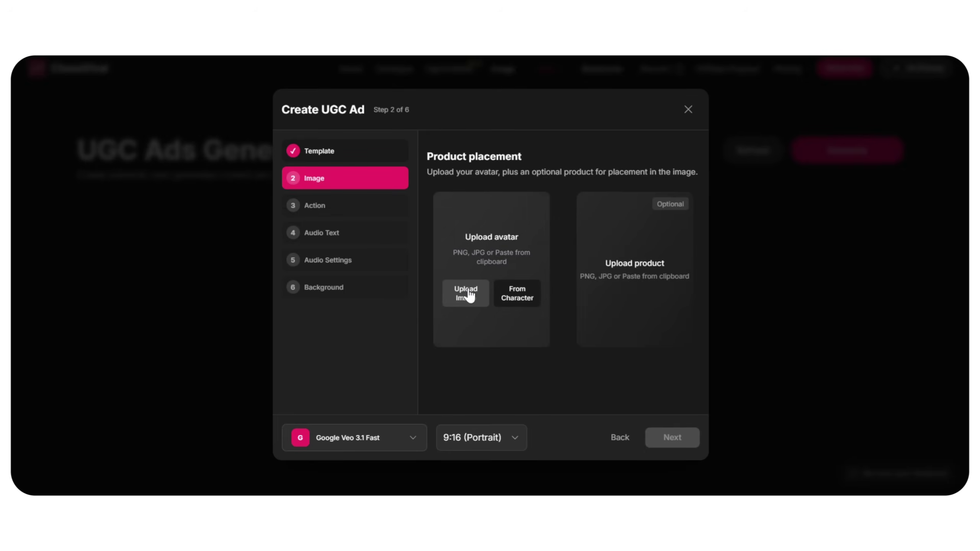
- Browse the preset characters available as the ad's avatar
left_click(519, 295)
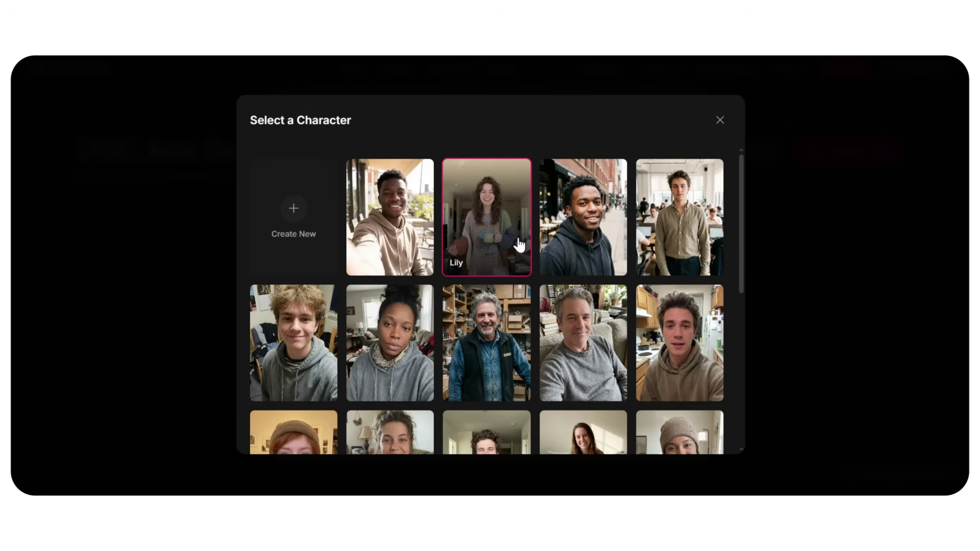
scroll(570, 354, "down", 7)
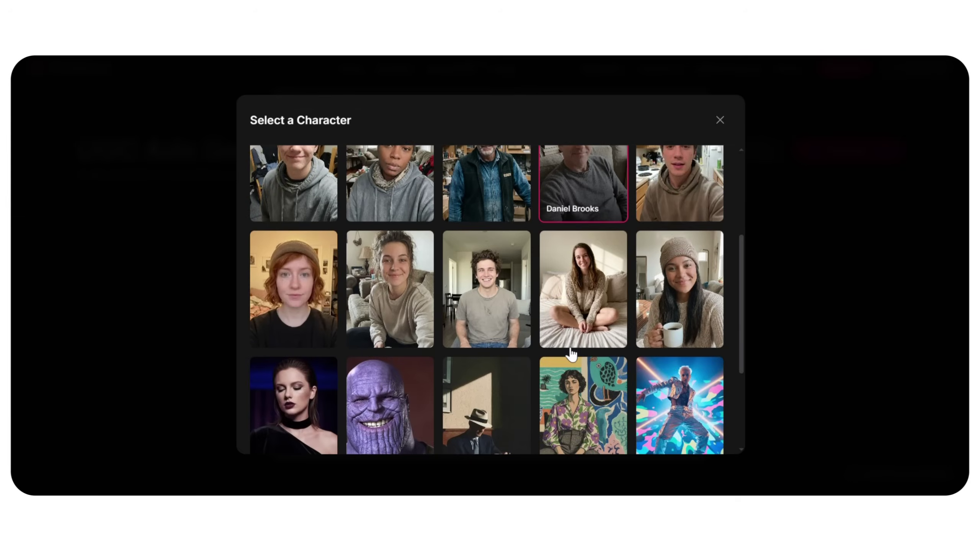
scroll(508, 305, "down", 5)
scroll(509, 300, "down", 5)
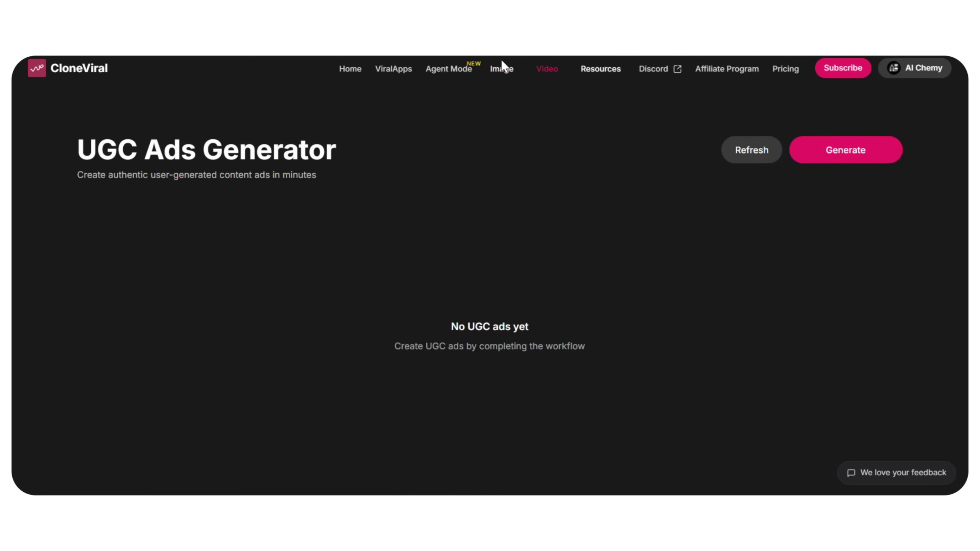
- Open the Create Image tool and set the AI model to Nano Banana Pro
mouse_move(509, 75)
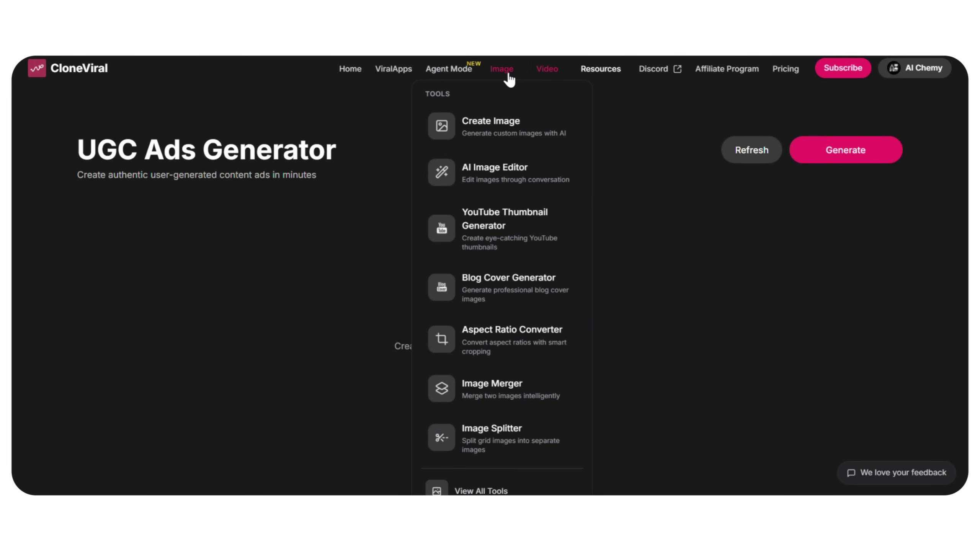
left_click(484, 134)
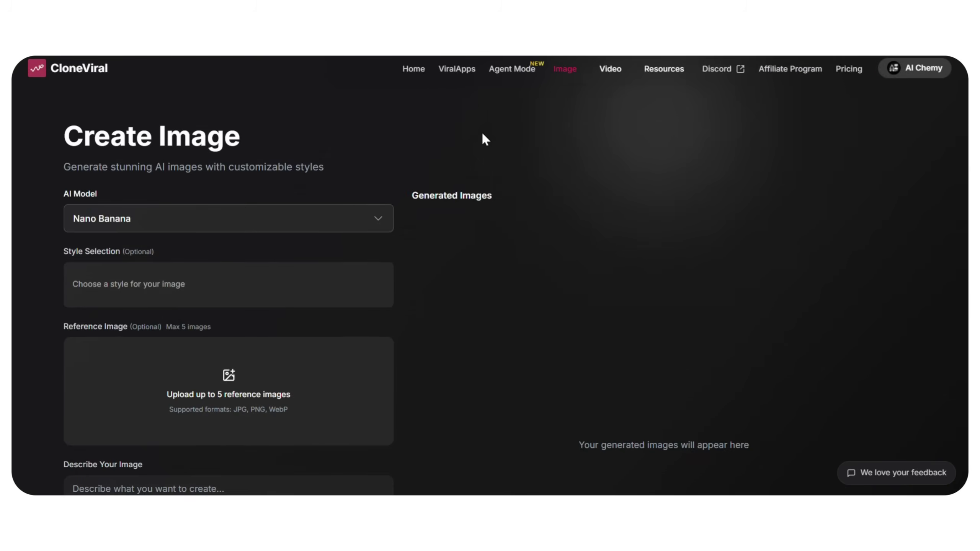
left_click(228, 218)
left_click(188, 334)
- Describe the image as a muscular, dark-haired fitness model in a black athletic tank top under gym lighting, without a trailing quotation mark
scroll(188, 333, "down", 2)
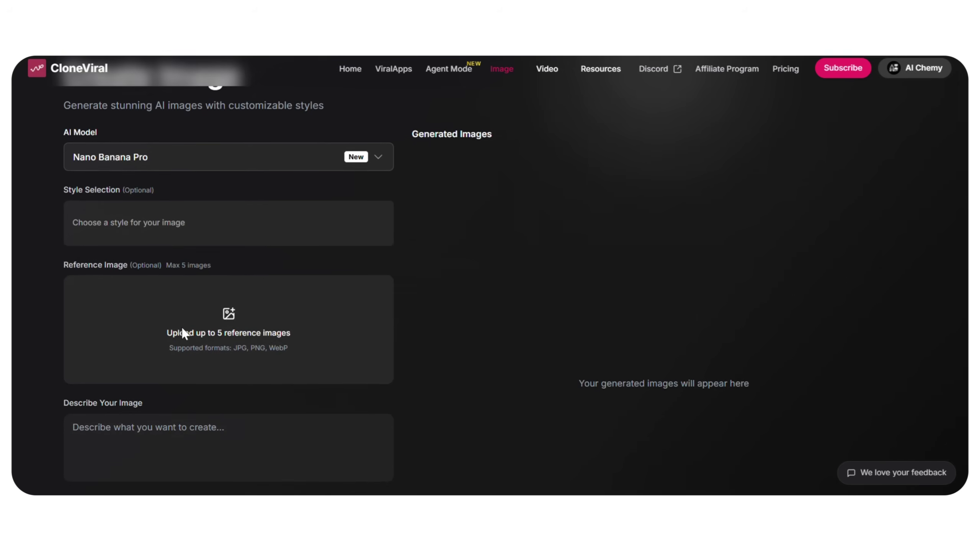
scroll(188, 333, "down", 2)
left_click(154, 351)
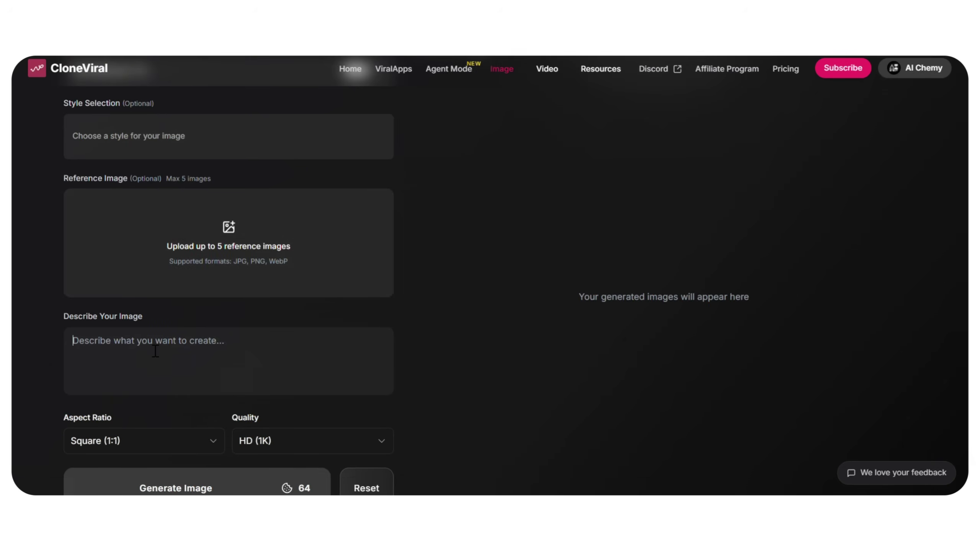
type("a muscular fitness model with sharp jawline, short black hair, light beard, glowing gym lighting, sweat on skin, defined chest and arms, wearing a black athletic tank top, confident expression, 4K ultra-realistic portrait, dramatic lighting, DSLR depth of field, fitness influencer aesthetic.\"")
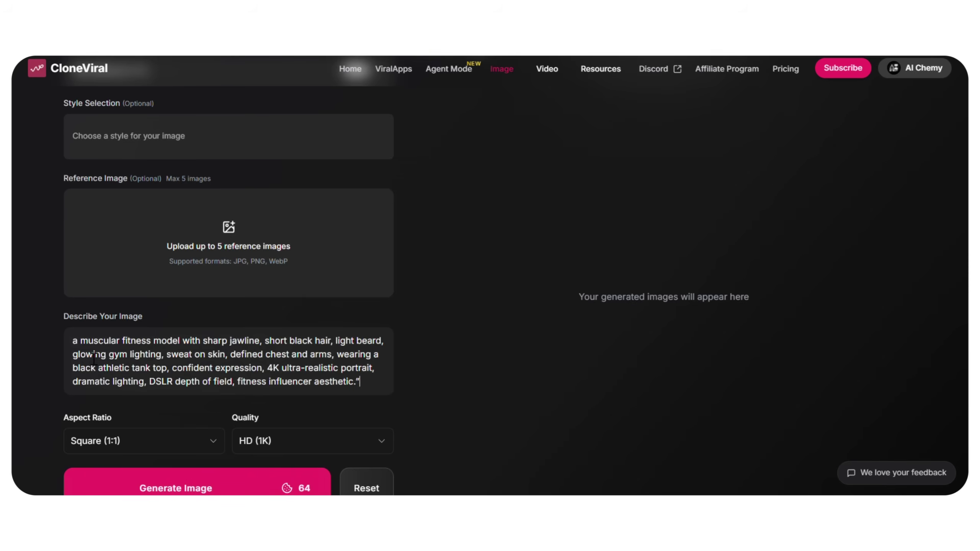
triple_click(82, 349)
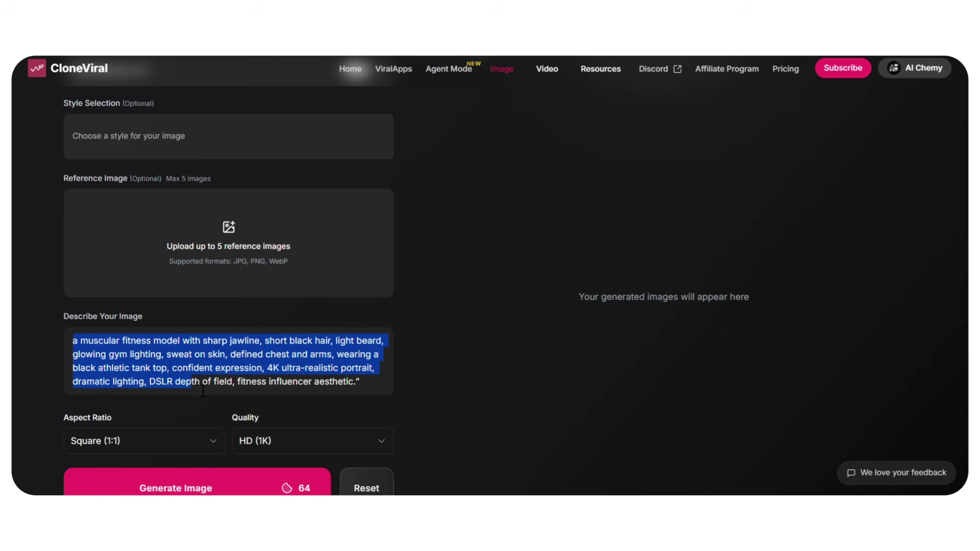
left_click(376, 394)
key("BackSpace")
- Generate the fitness model image in Ultra HD (4K) quality with the Square (1:1) aspect ratio
scroll(376, 395, "down", 2)
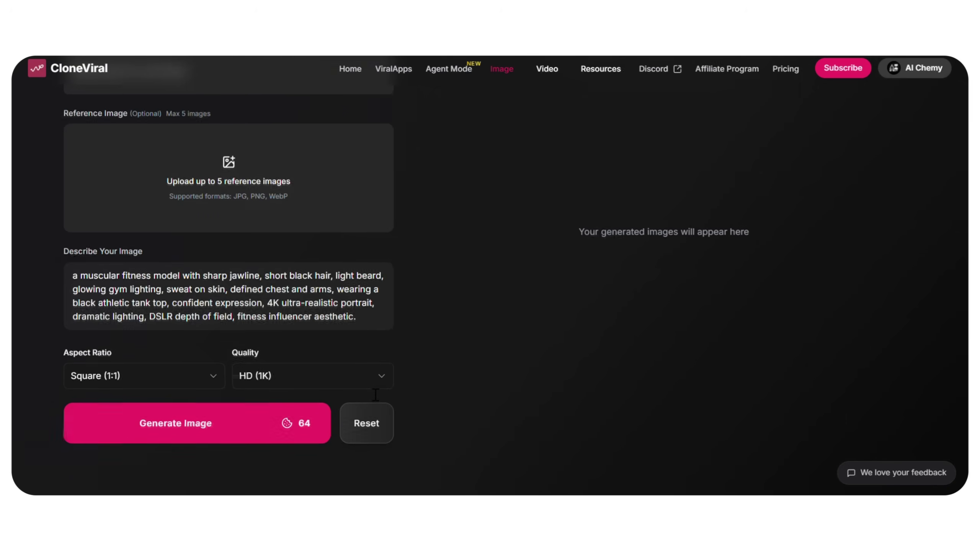
left_click(380, 423)
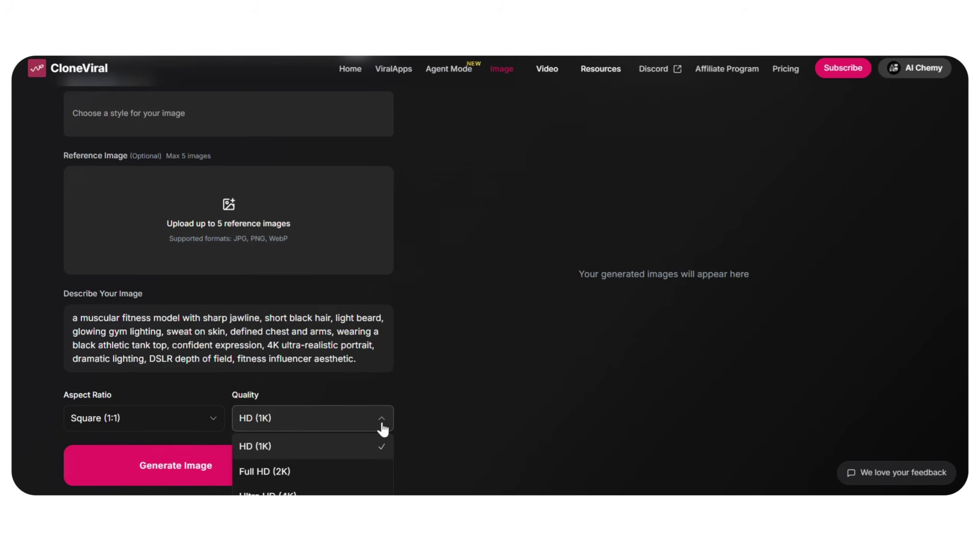
scroll(347, 457, "down", 2)
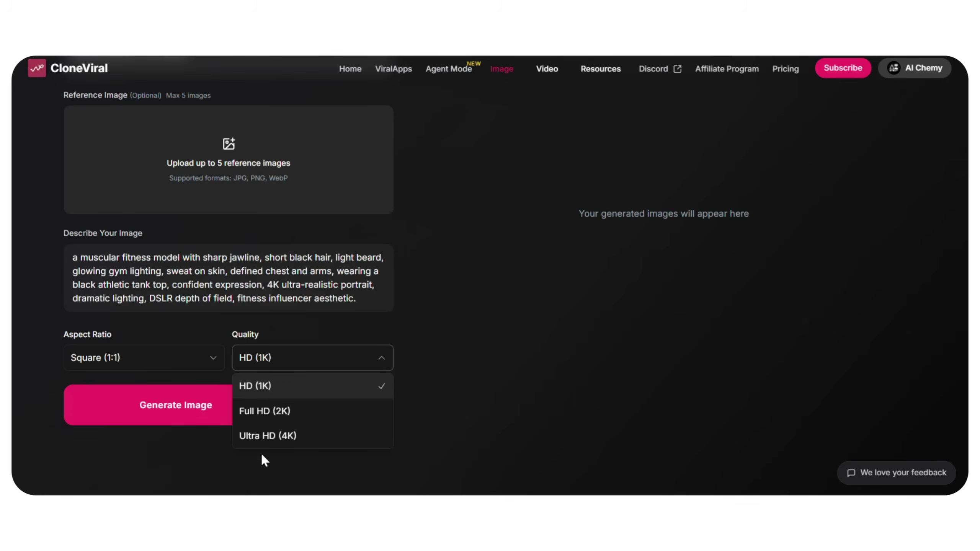
left_click(285, 434)
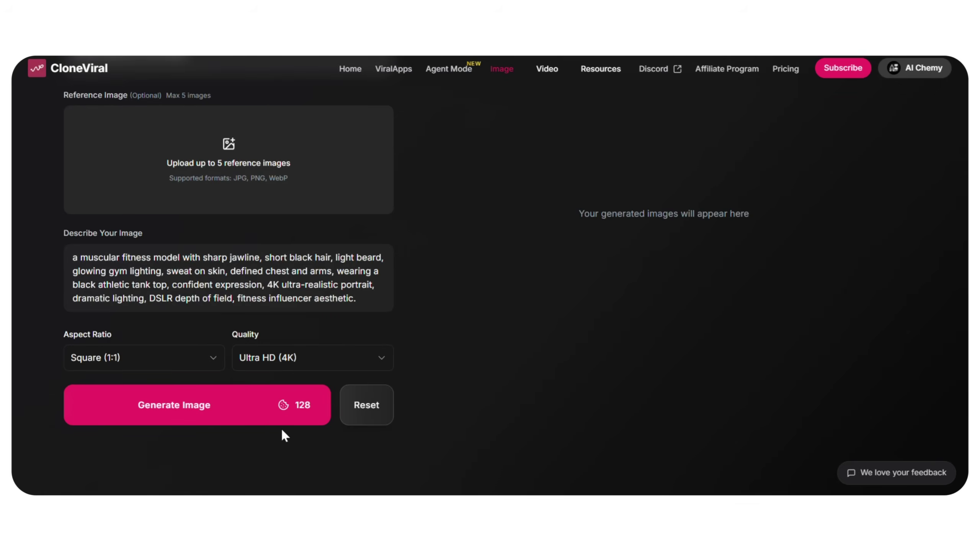
left_click(165, 353)
left_click(117, 395)
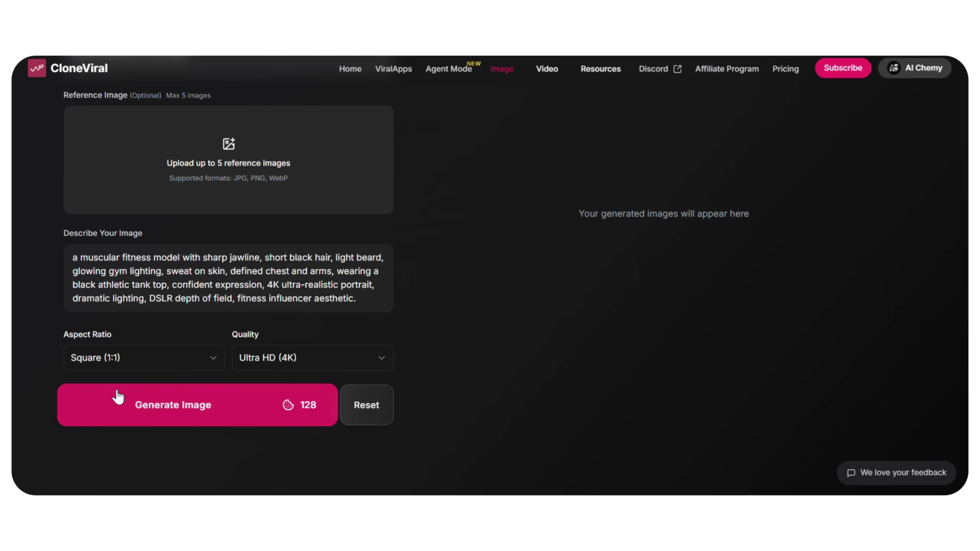
left_click(118, 395)
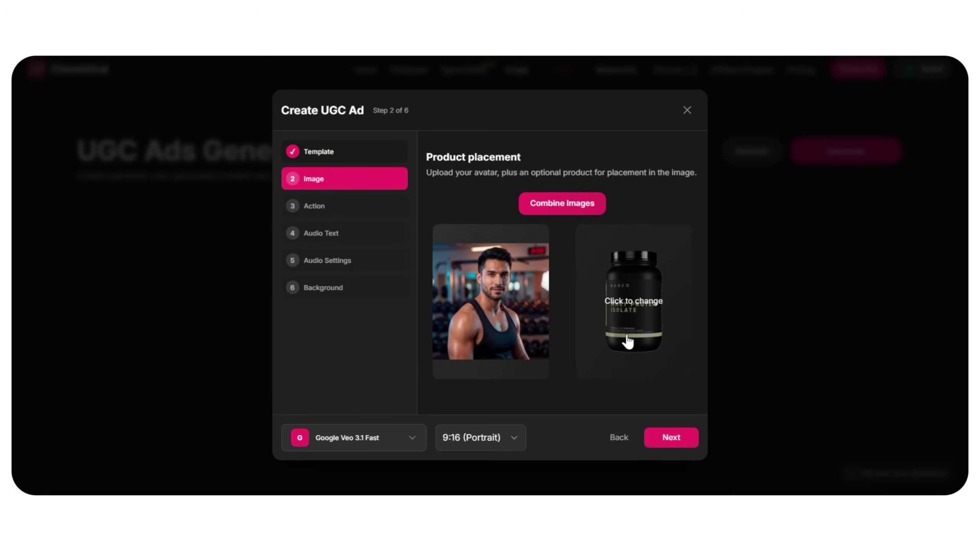
- Accept the fitness model avatar and whey protein product images and continue to the action description
scroll(563, 376, "down", 1)
scroll(567, 366, "up", 1)
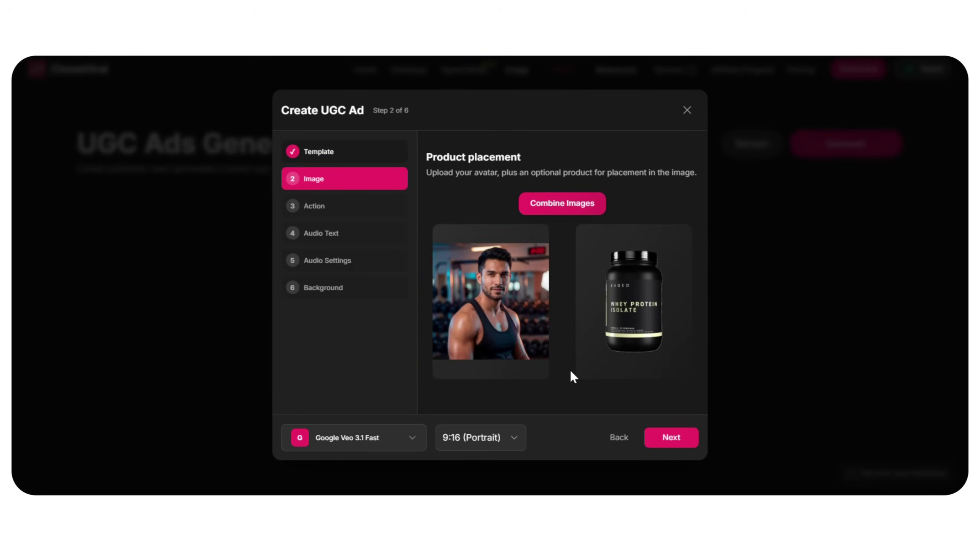
left_click(671, 439)
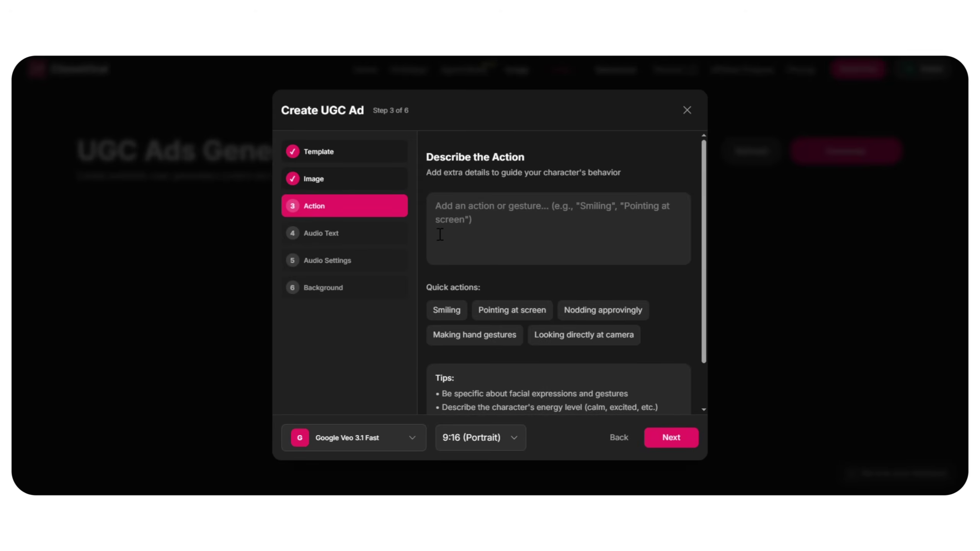
- Describe the character raising the Kaged Whey Protein tub in his right hand, smiling, nodding and gesturing influencer-style, and continue to the audio text
left_click(479, 221)
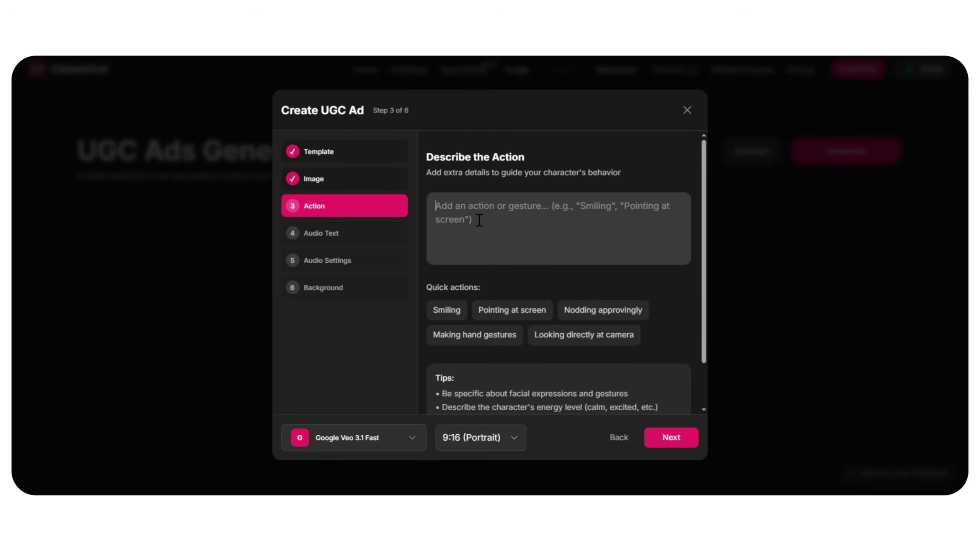
type("Character holds the Kaged Whey Protein tub in his right hand, raises it slightly toward the camera, smiles confidently, nods while talking, gestures naturally with left hand, leans forward slightly as he speaks, authentic influencer-style movements")
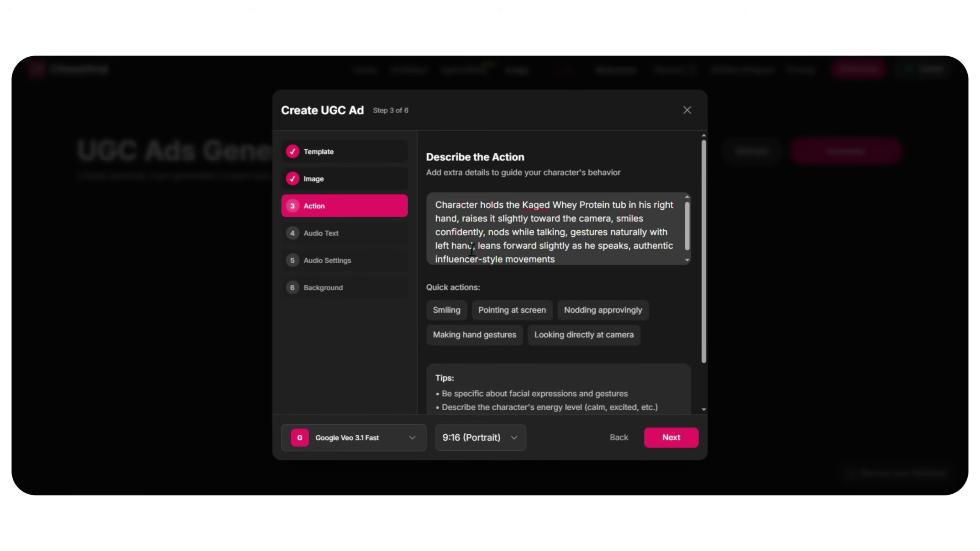
left_click(670, 437)
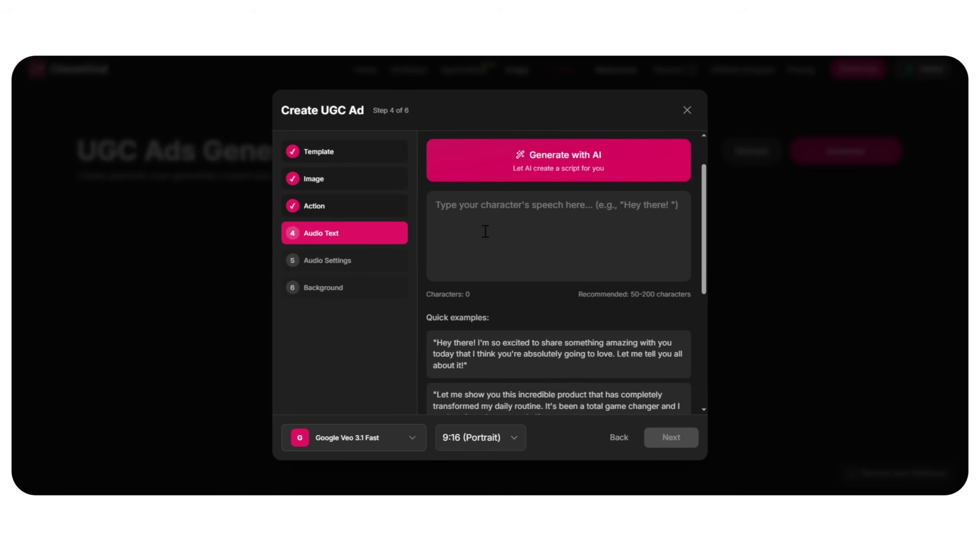
- Enter the speech beginning "Six months ago, I couldn't lift half of what I can today" and crediting Kaged Whey Protein, and continue to the audio settings
scroll(472, 283, "up", 2)
type("Six months ago, I couldn’t lift half of what I can today. My recovery sucked, my energy sucked, and honestly… I felt stuck. But then I switched to Kaged Whey Protein — and man, everything changed fast")
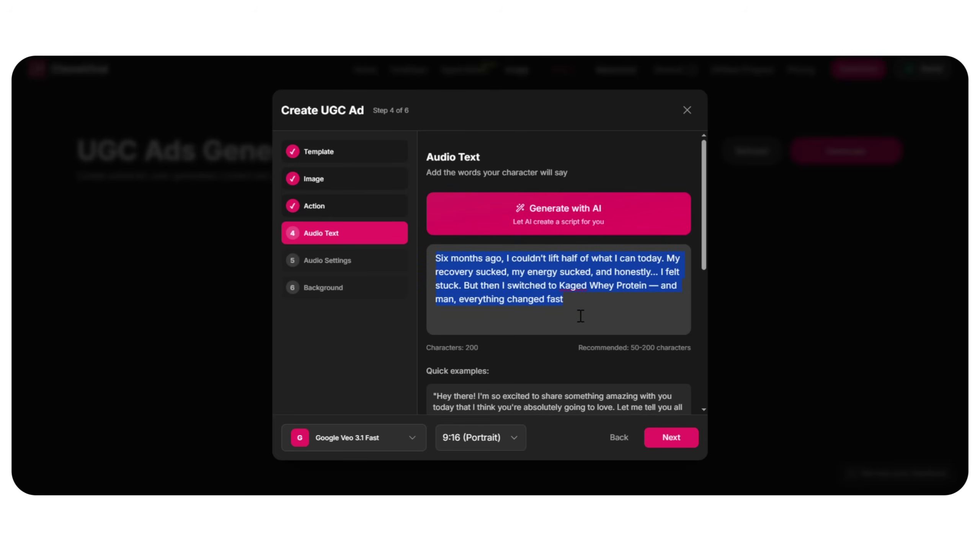
left_click(674, 443)
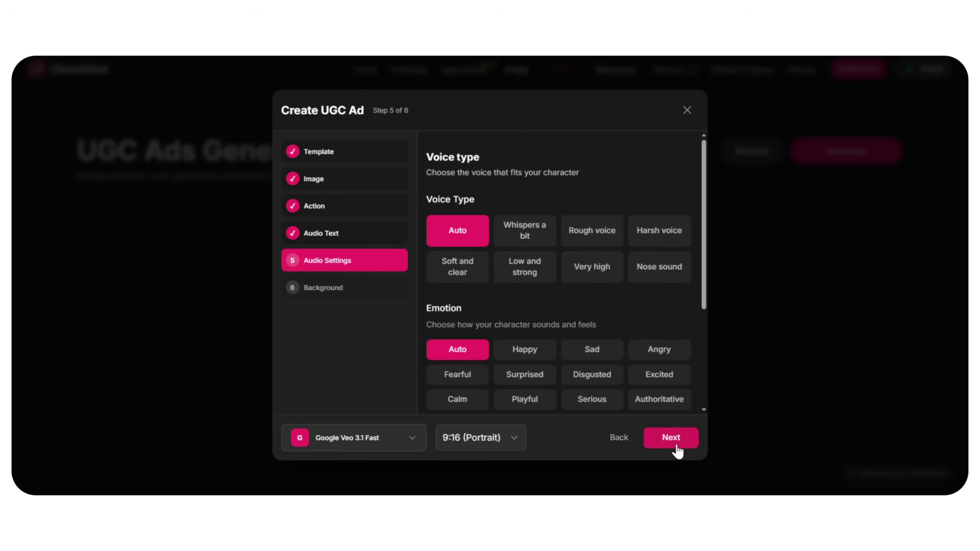
- Set the voice emotion to Excited, keep English as the language, and continue to the background sound
scroll(547, 361, "down", 3)
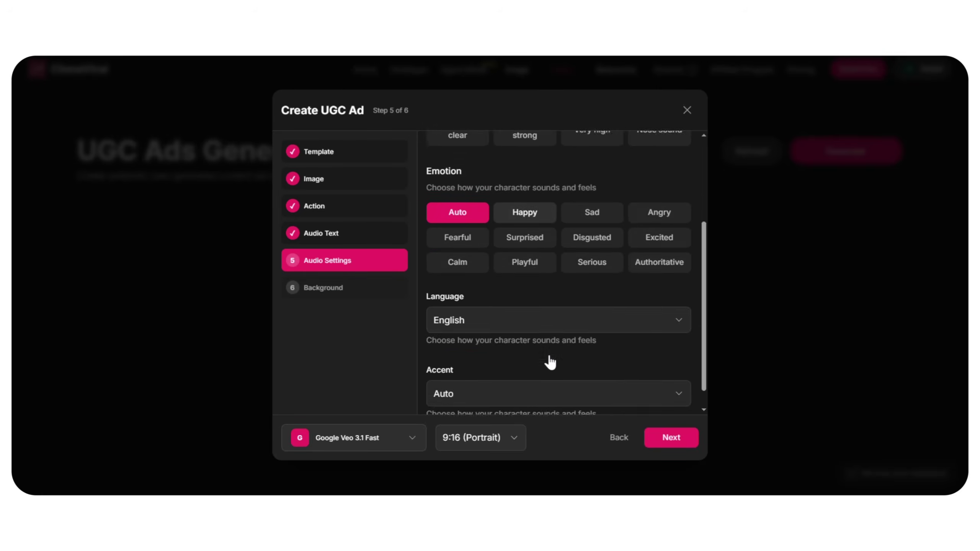
scroll(521, 309, "up", 2)
scroll(506, 251, "up", 1)
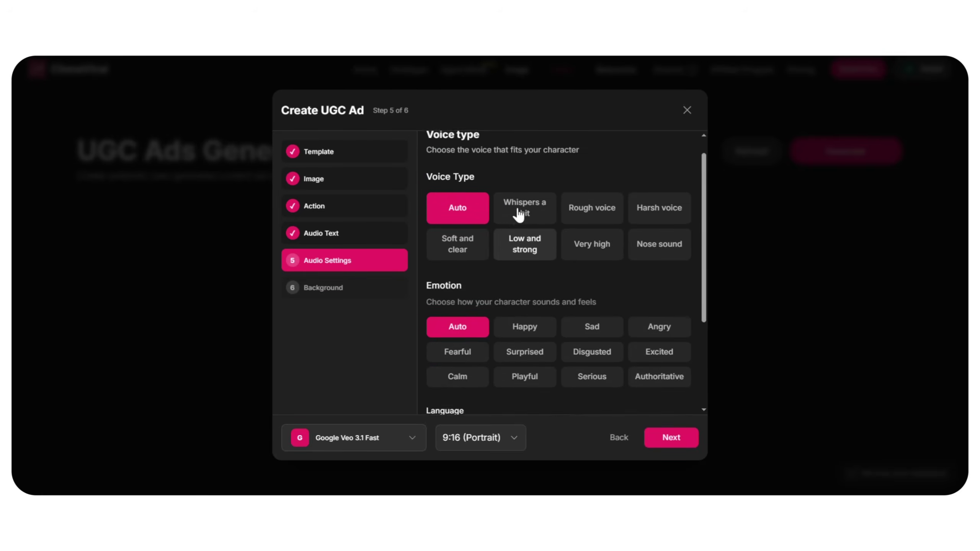
scroll(555, 294, "down", 2)
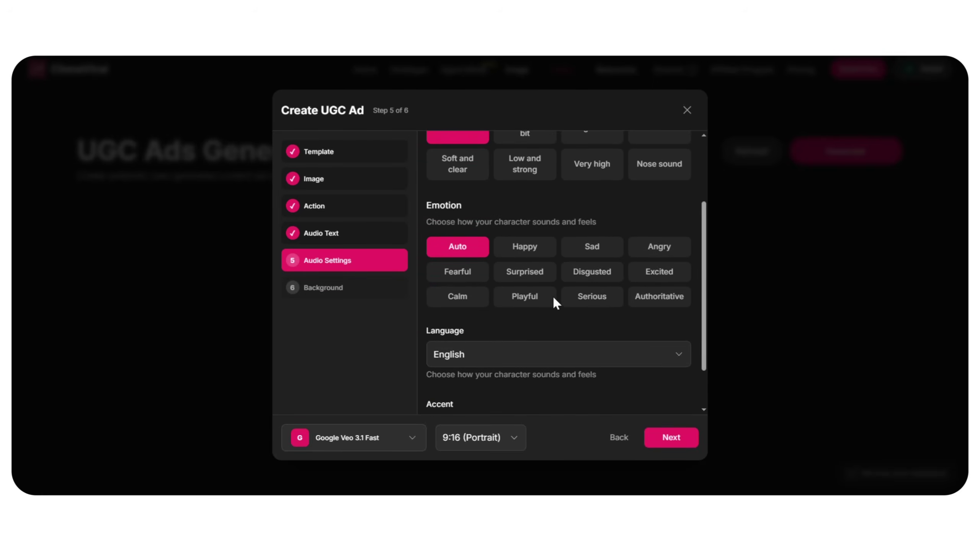
left_click(655, 271)
scroll(579, 313, "down", 1)
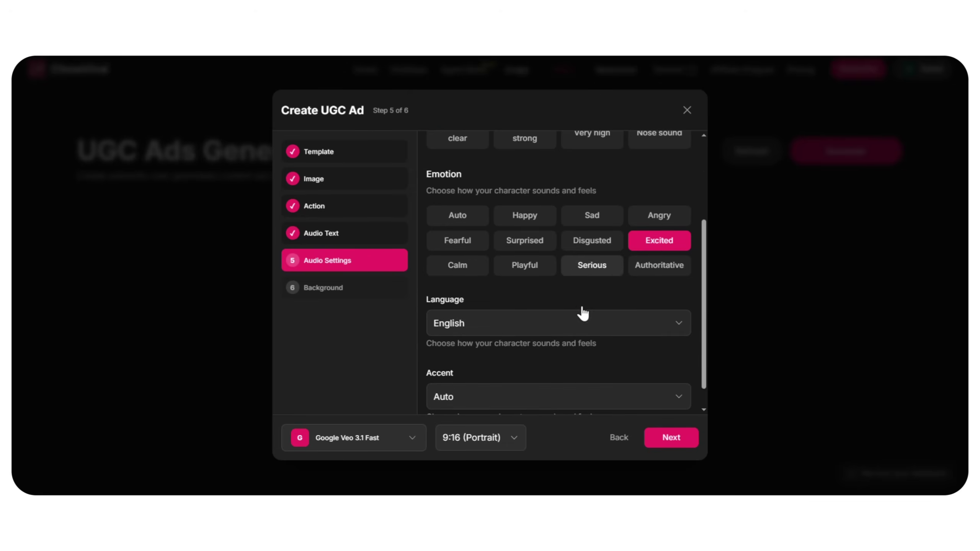
left_click(601, 327)
left_click(542, 194)
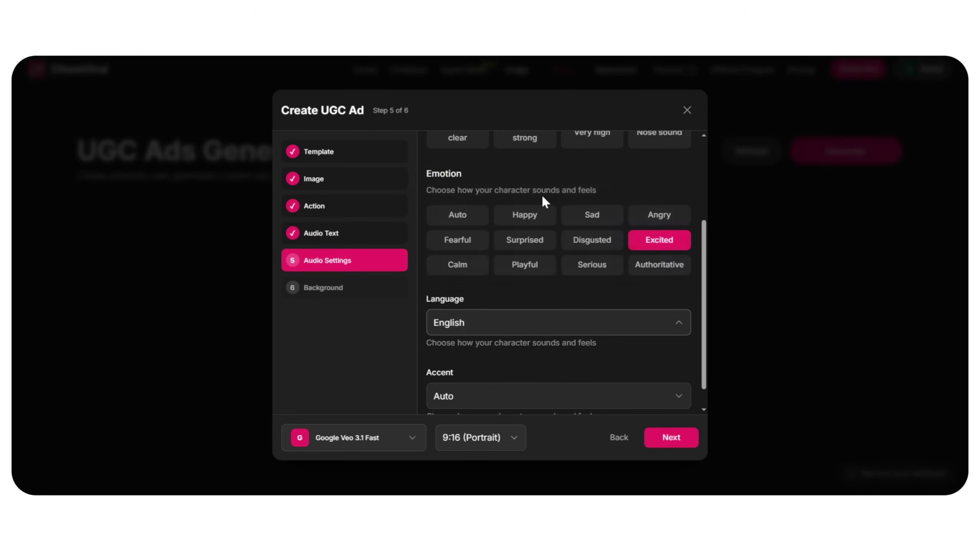
scroll(542, 333, "down", 1)
scroll(609, 386, "up", 2)
left_click(676, 440)
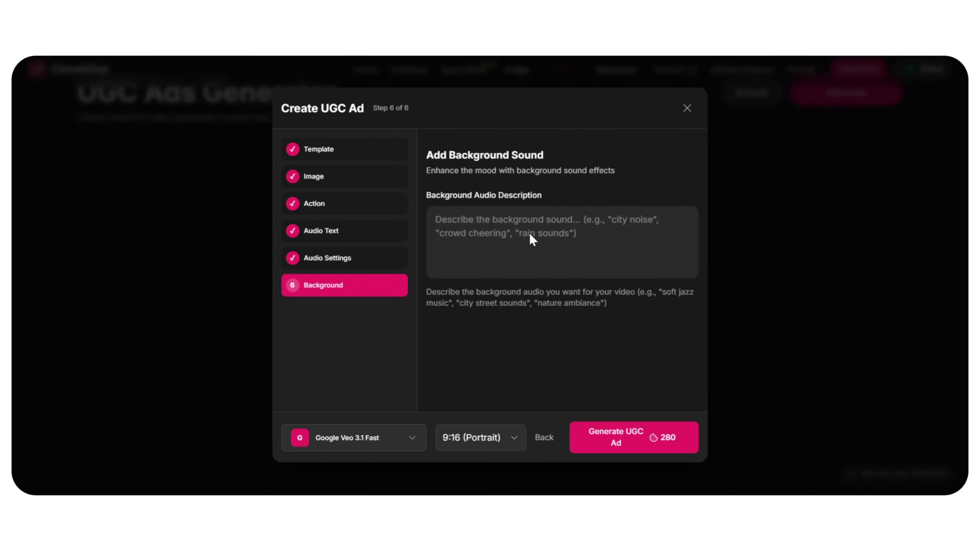
- Describe the background audio as "High-energy gym beat, punchy bass, motivational workout music, but soft enough to not overpower voice."
left_click(477, 233)
type("High-energy gym beat, punchy bass, motivational workout music, but soft enough to not overpower voice")
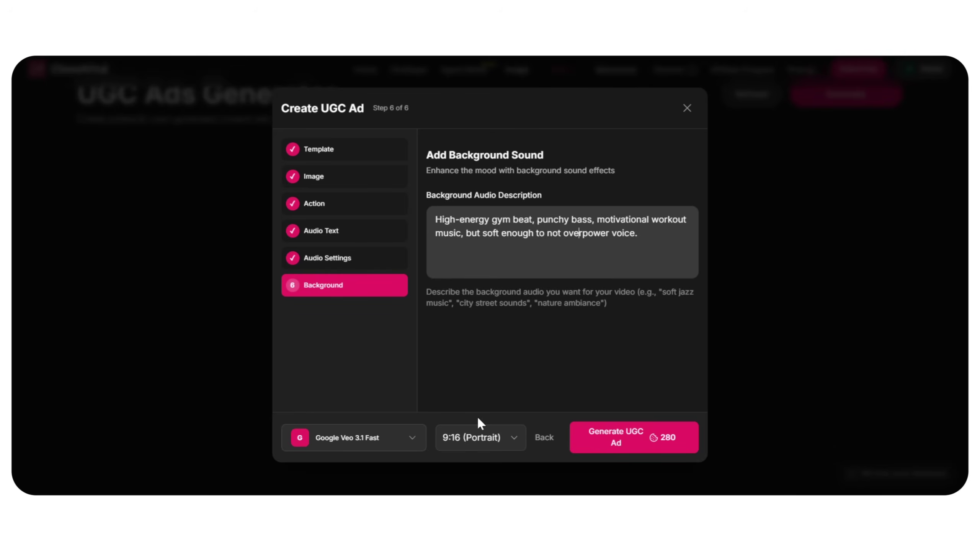
- Keep the 9:16 (Portrait) aspect ratio and choose Google Veo 3.1 as the video generation model
left_click(490, 442)
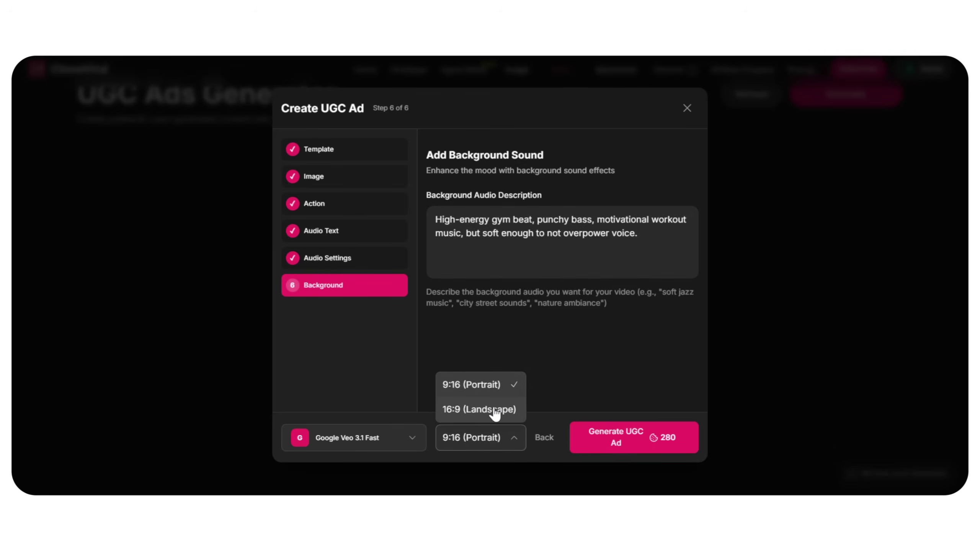
left_click(406, 447)
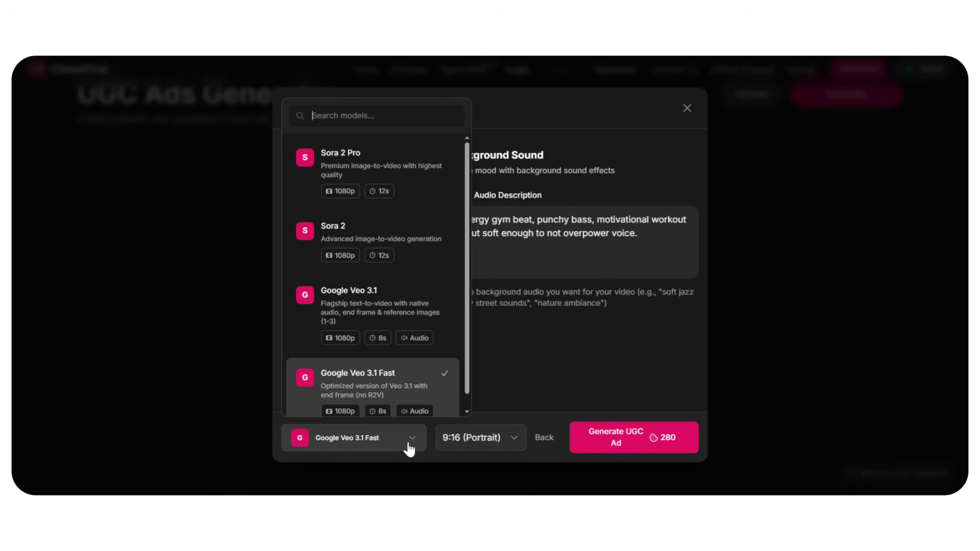
scroll(424, 332, "down", 1)
scroll(395, 331, "up", 1)
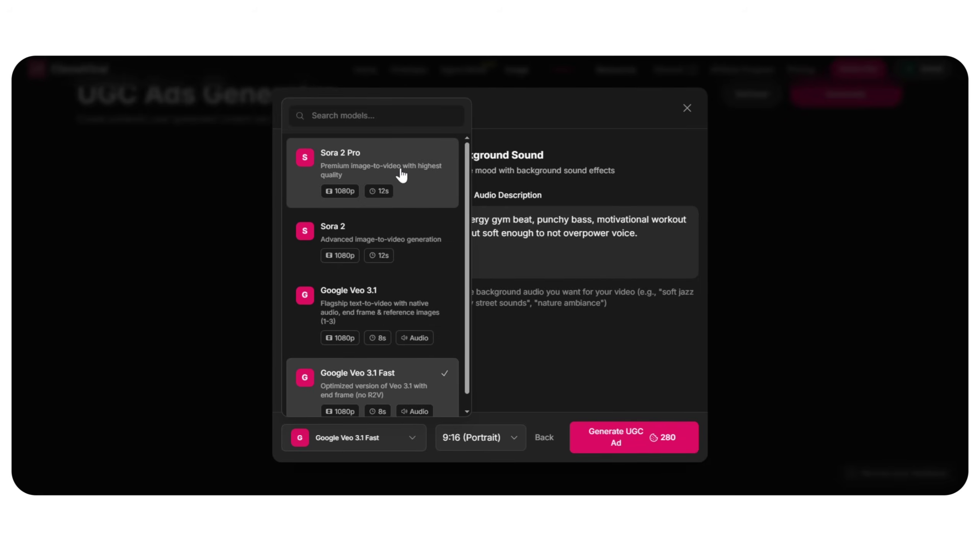
scroll(404, 231, "down", 1)
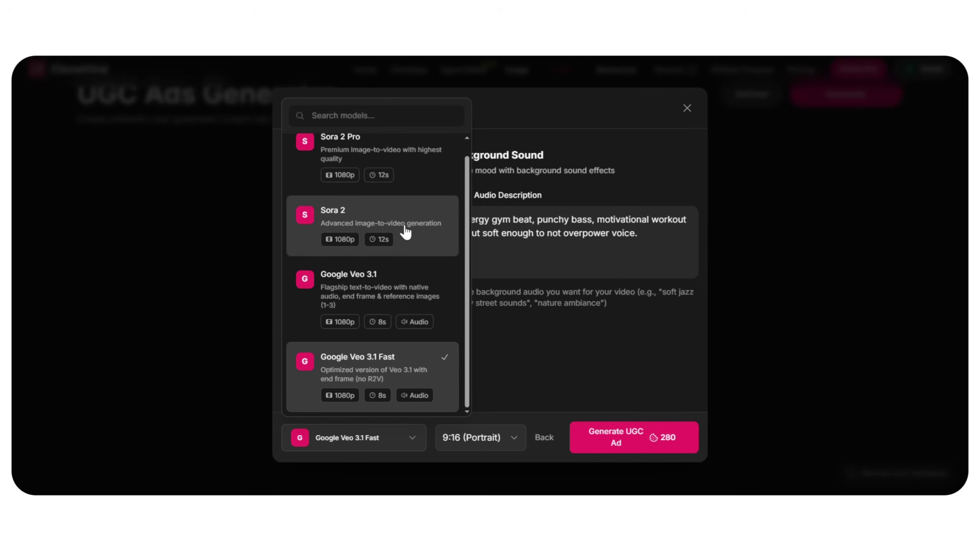
left_click(376, 302)
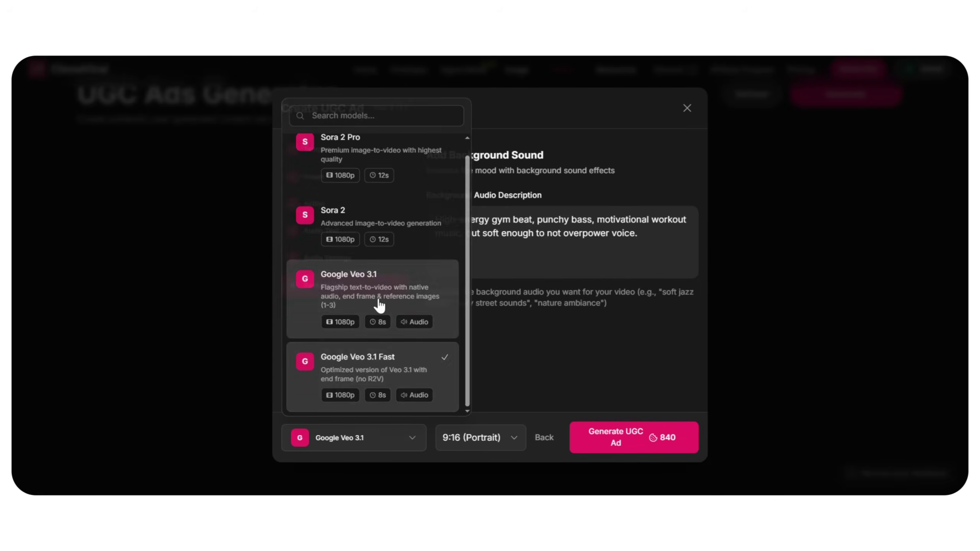